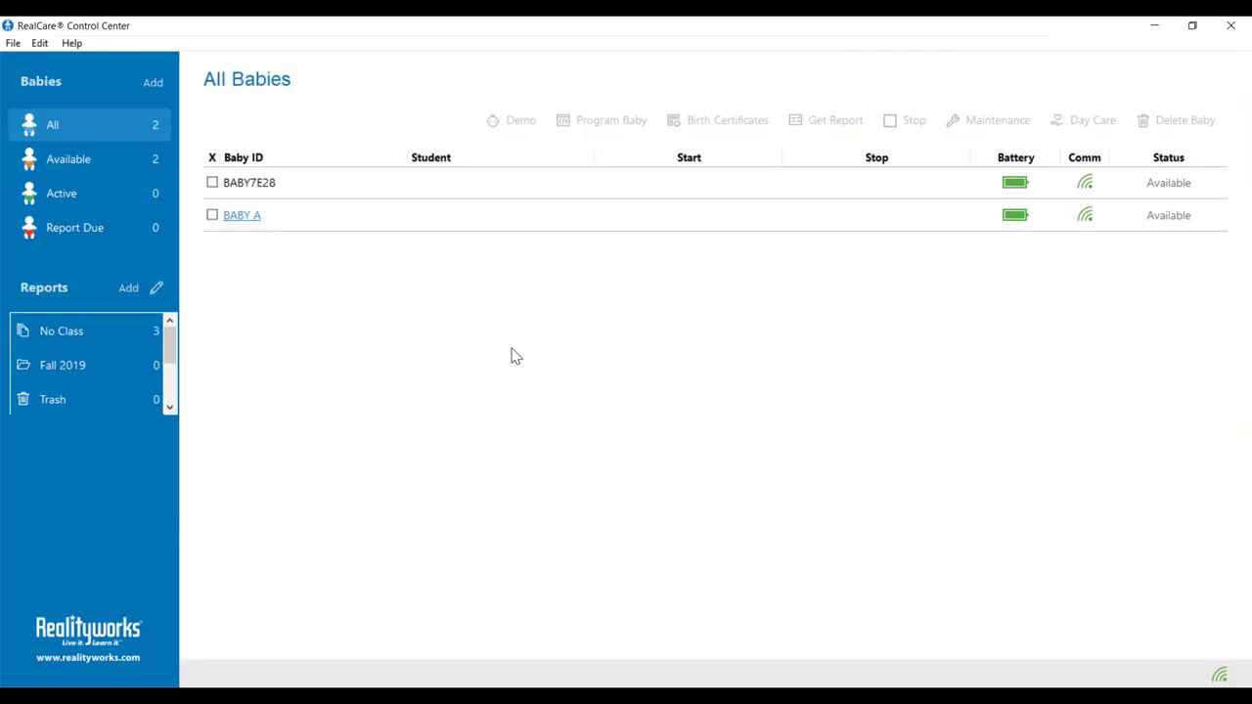
- Select baby BABY7E28 in the All Babies list and start programming it
left_click(212, 183)
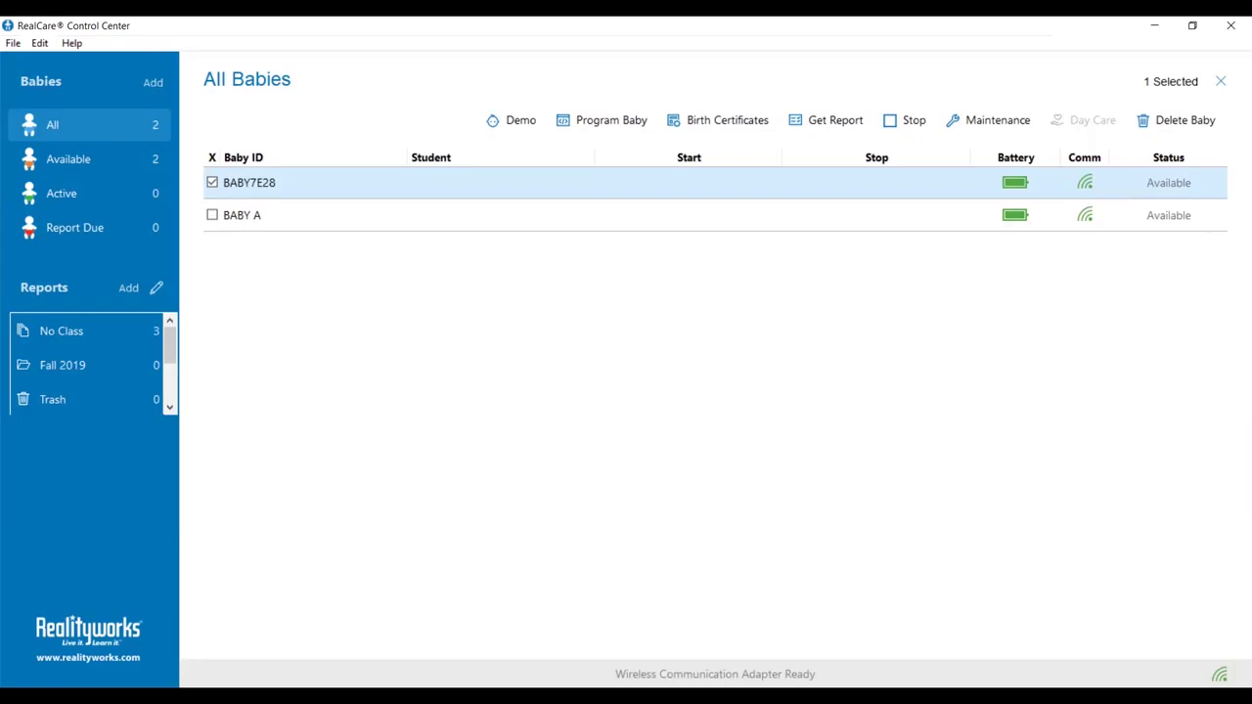
left_click(603, 126)
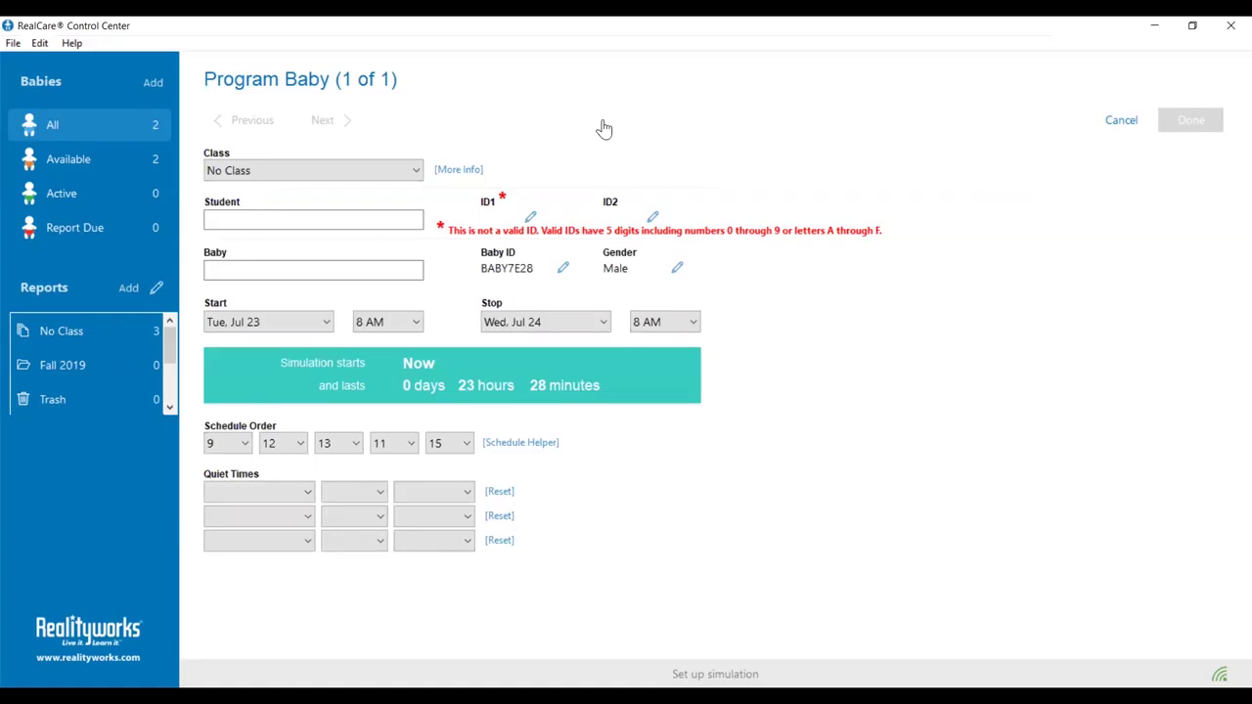
- Create a new class named 'Period 3' and assign the baby to it
left_click(415, 172)
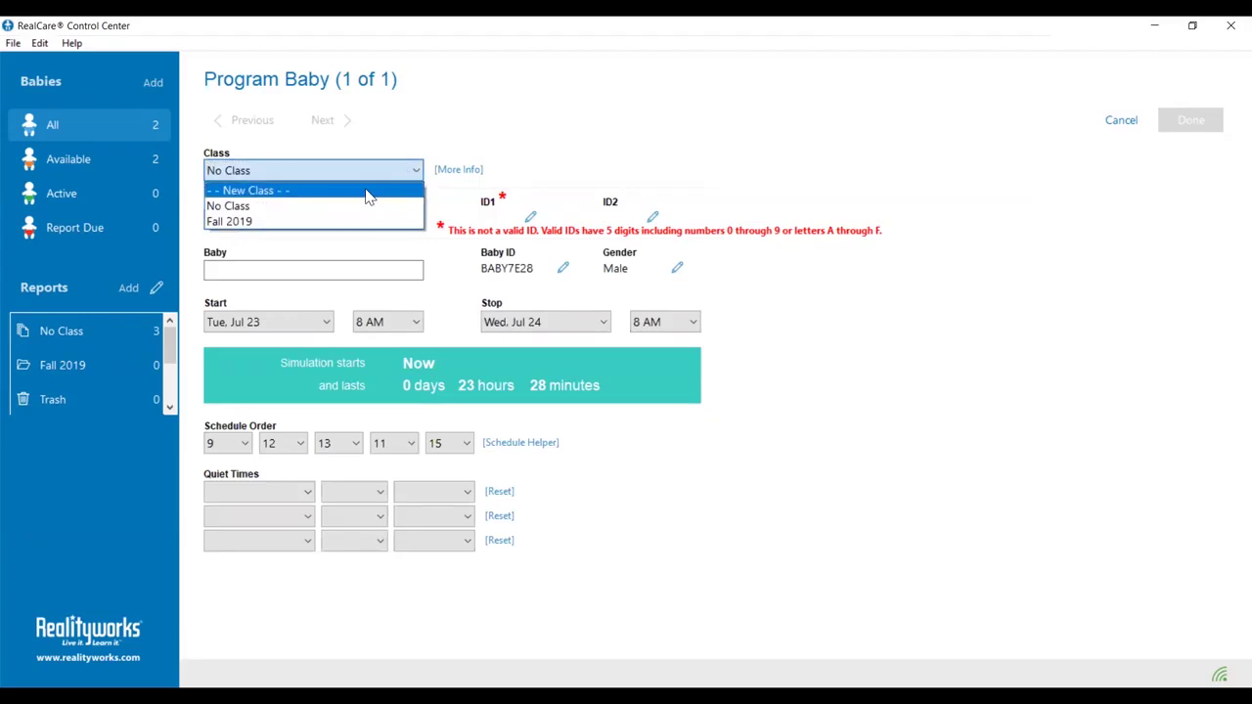
left_click(369, 192)
type("Pe")
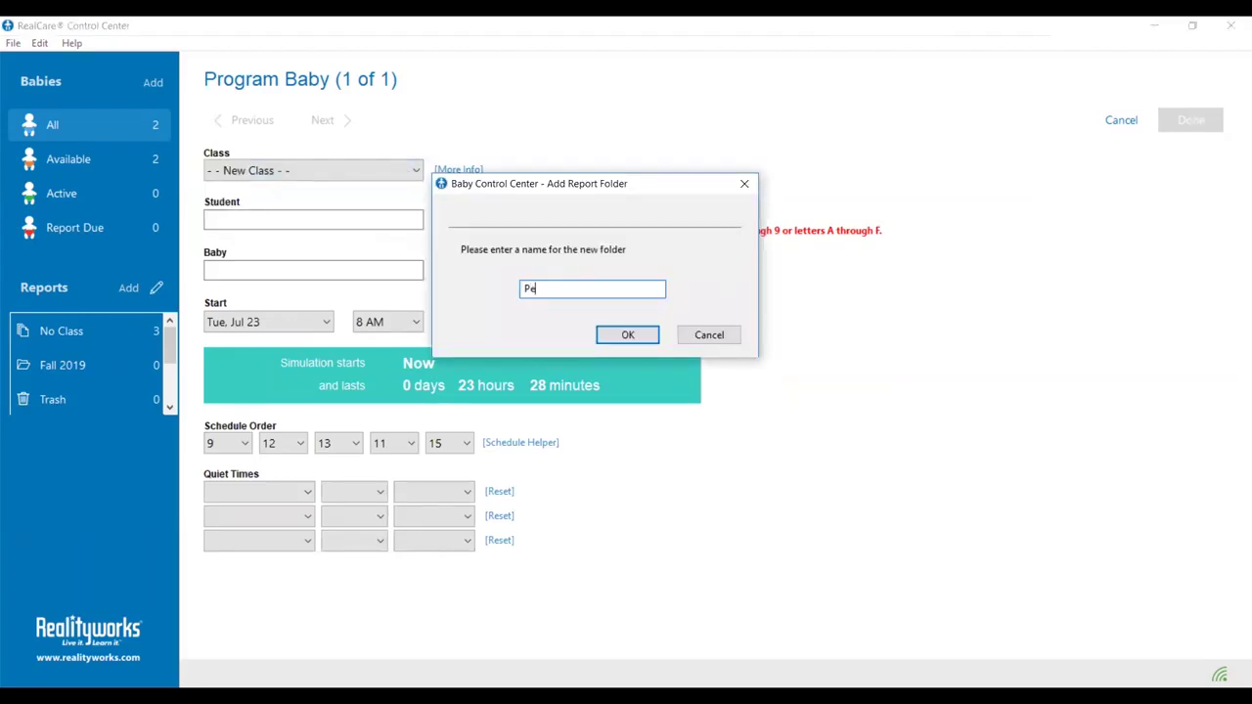
type("riod 3")
left_click(627, 336)
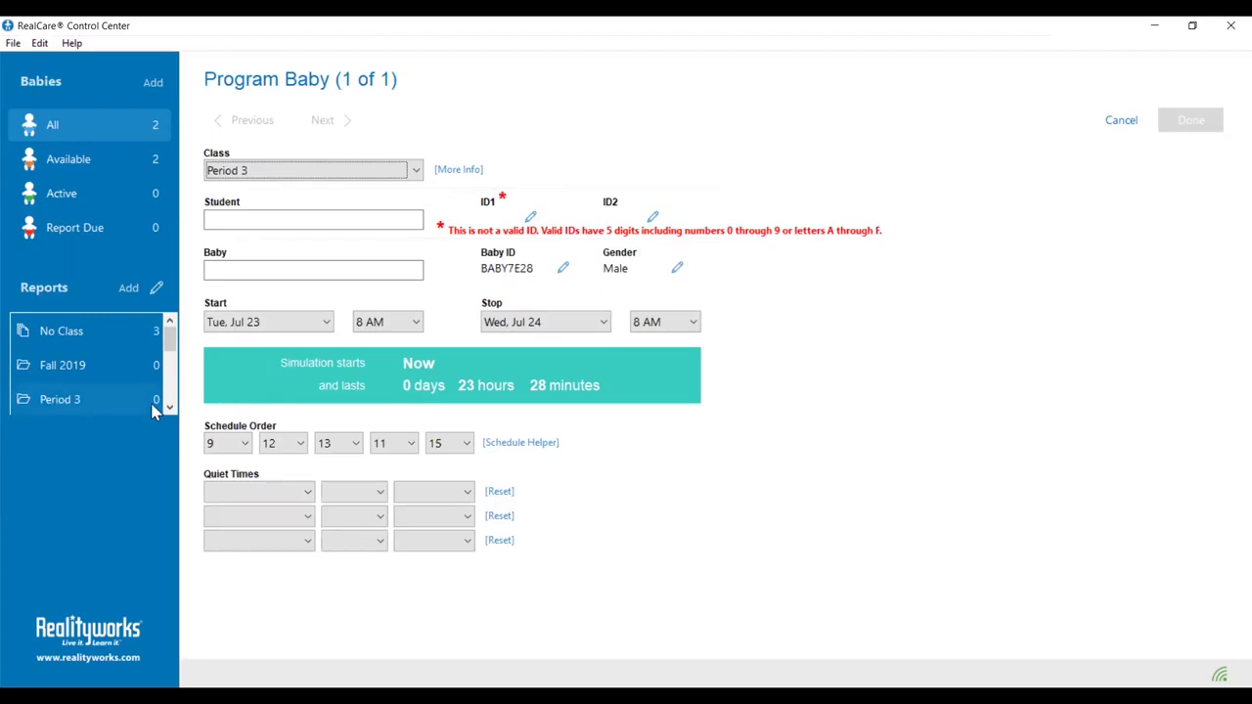
left_click(283, 221)
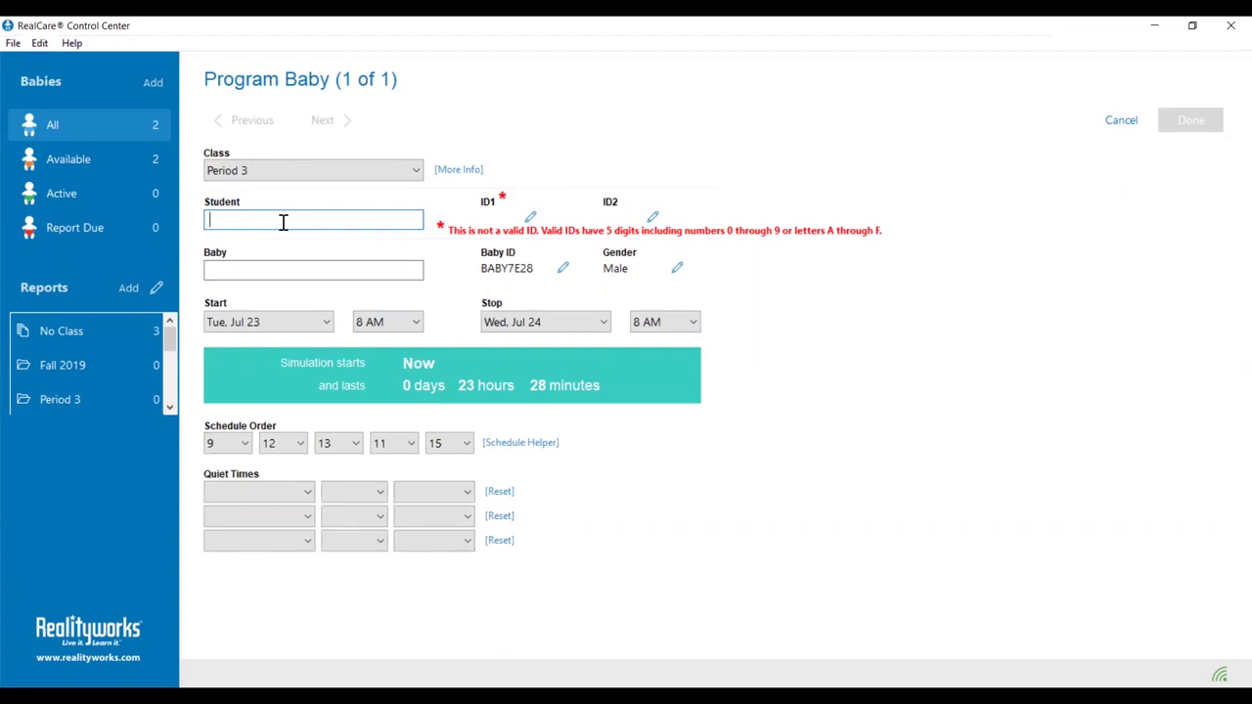
- Enter the student's full name in the Student field
type("Jess")
type("ica Mar")
type("tin")
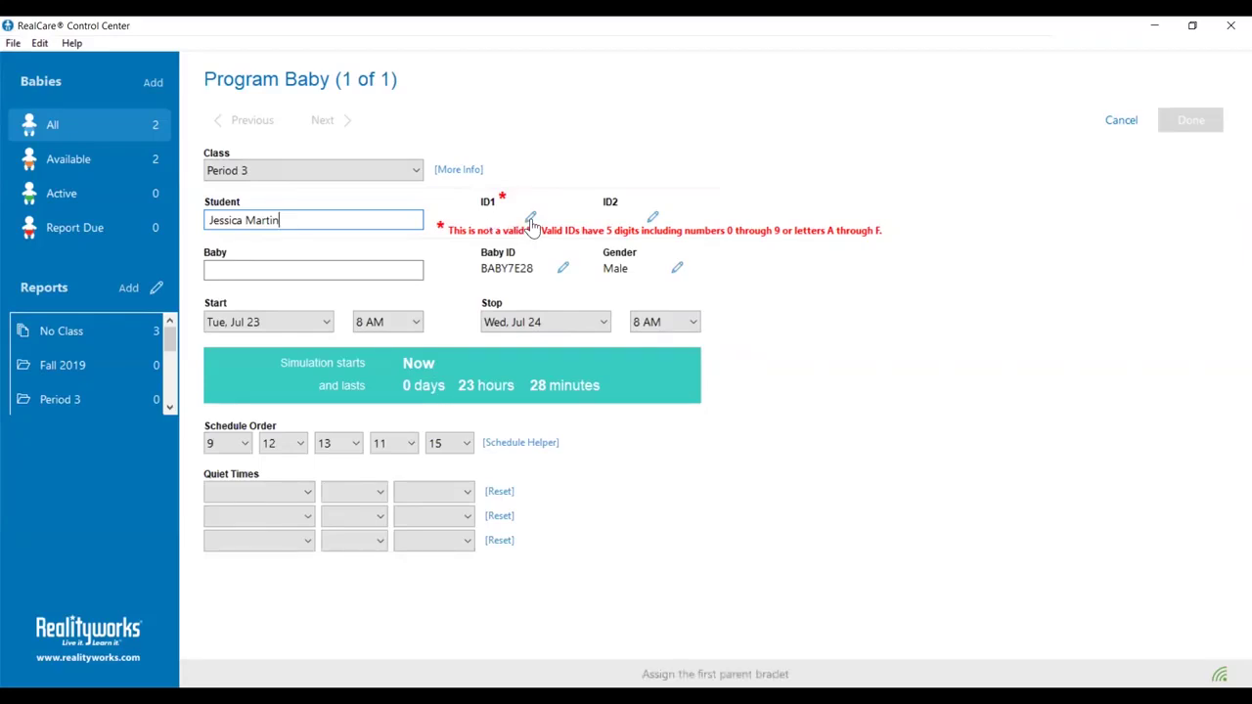
- Save 7E82A as the student's ID1 bracelet code
left_click(530, 218)
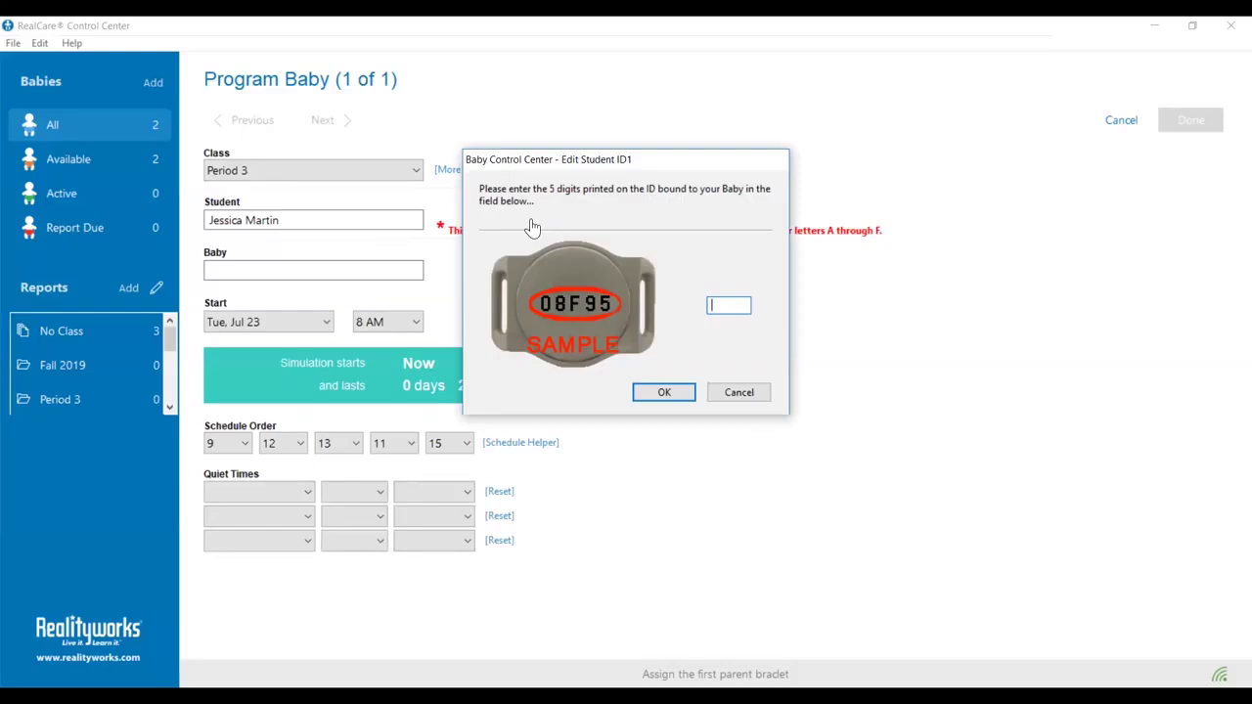
type("7")
type("E8")
type("2A")
left_click(664, 393)
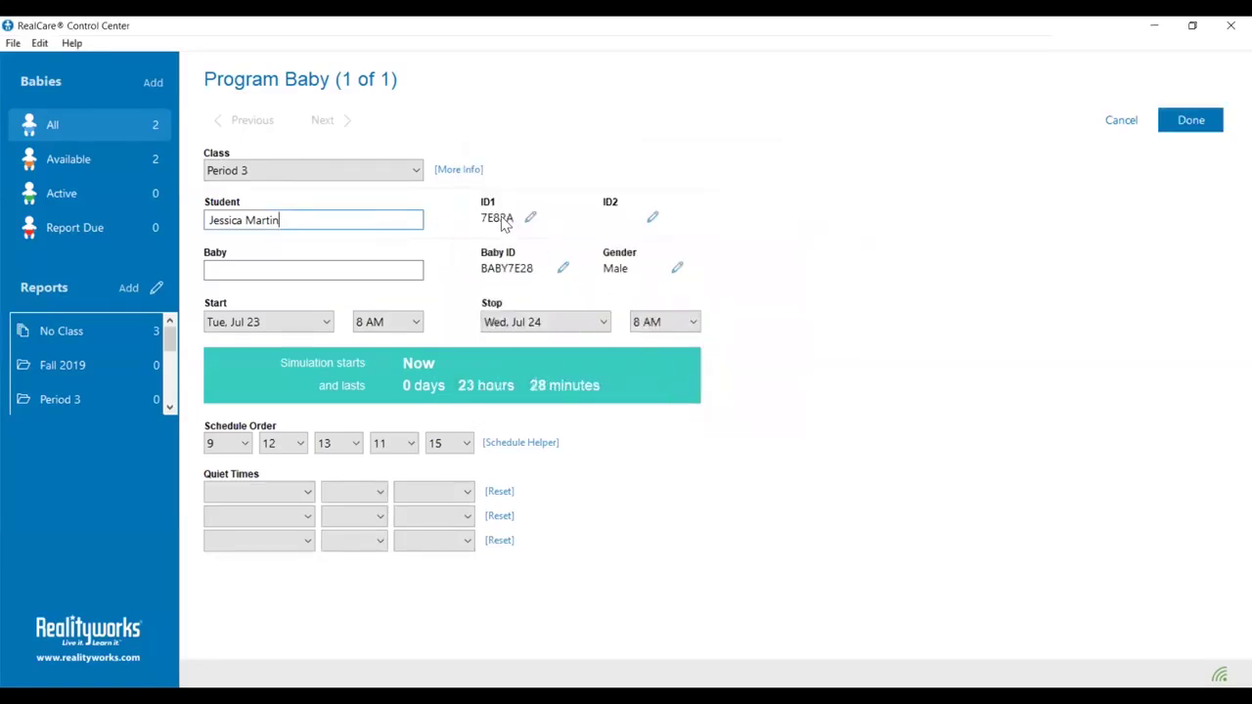
- Fill in the baby's name in the Baby field
left_click(300, 271)
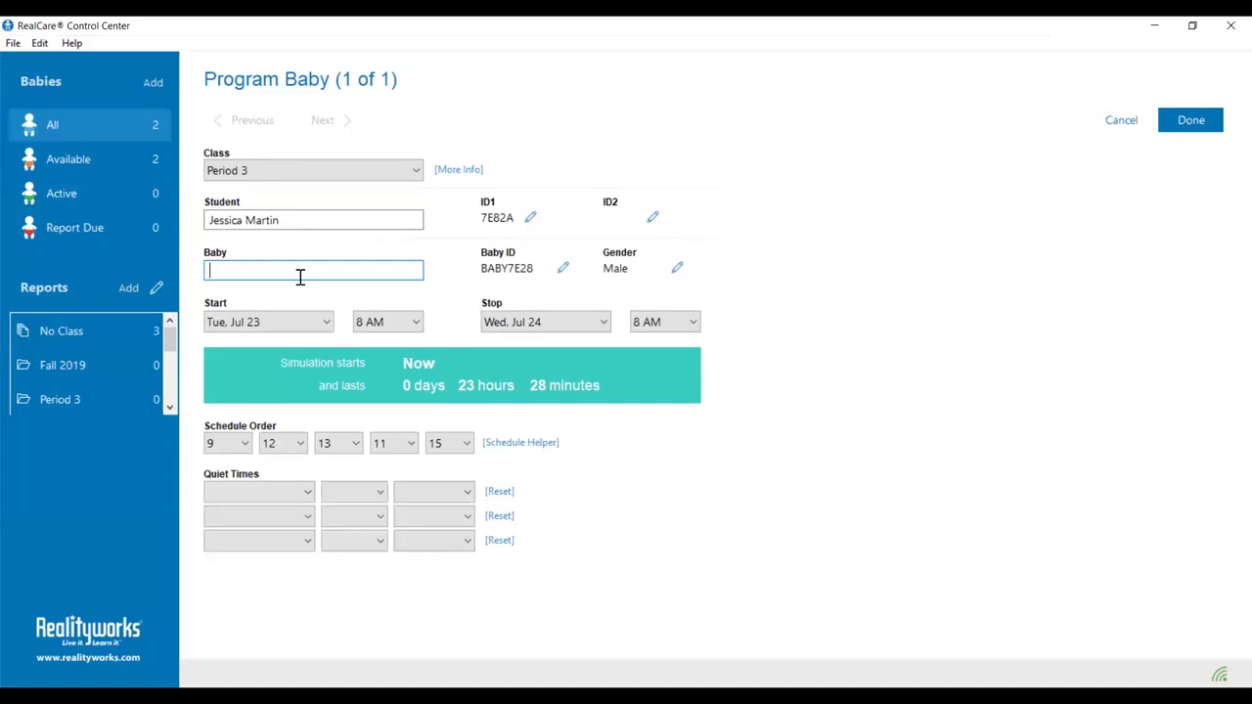
type("Ni")
type("ck Mar")
type("tin")
left_click(325, 325)
left_click(299, 342)
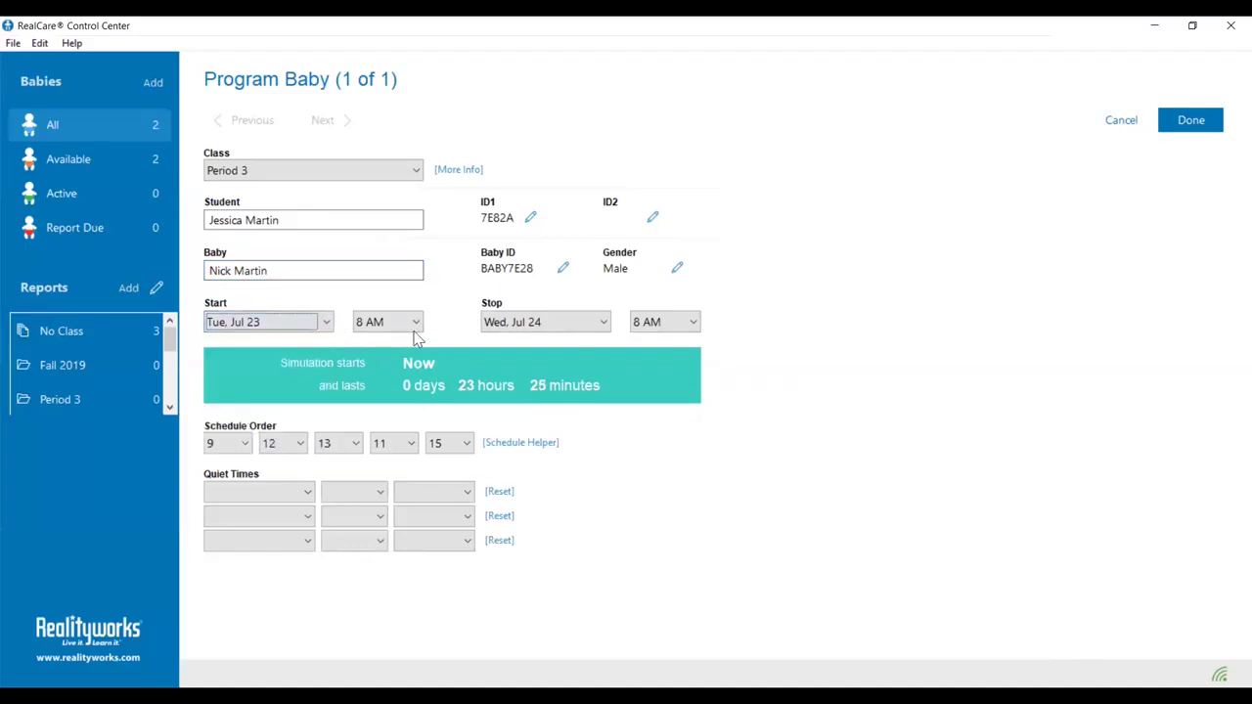
left_click(416, 324)
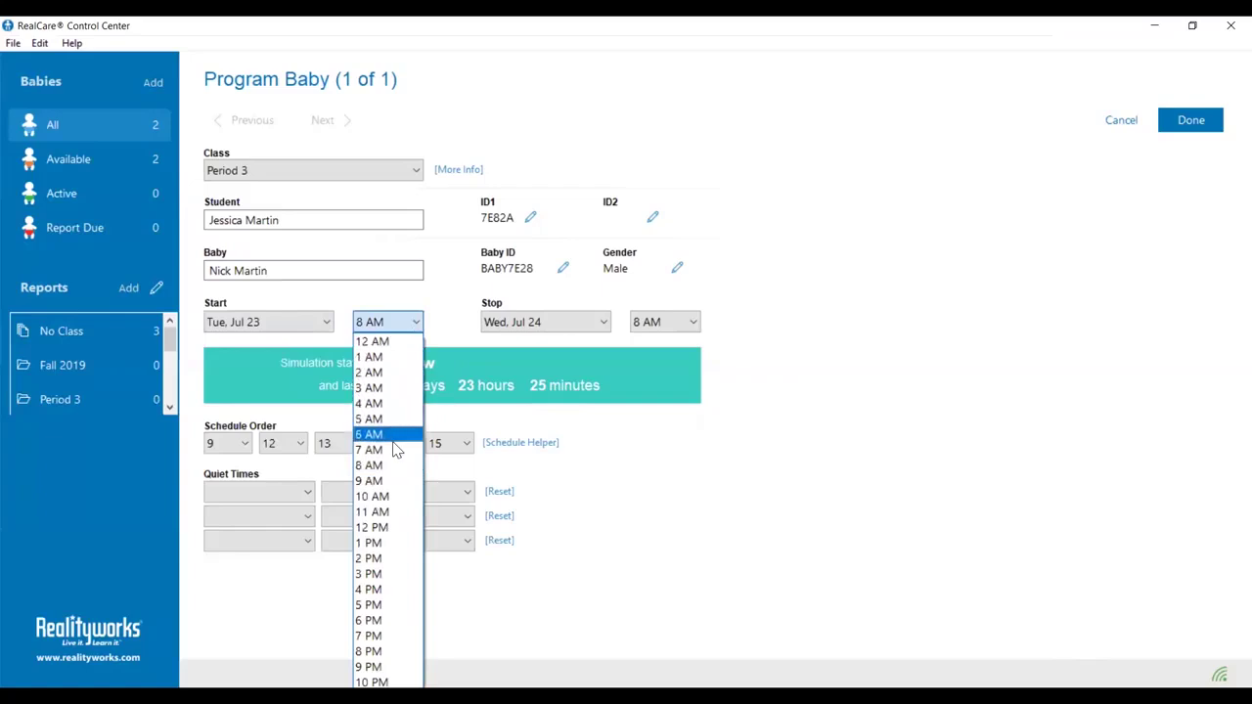
left_click(400, 606)
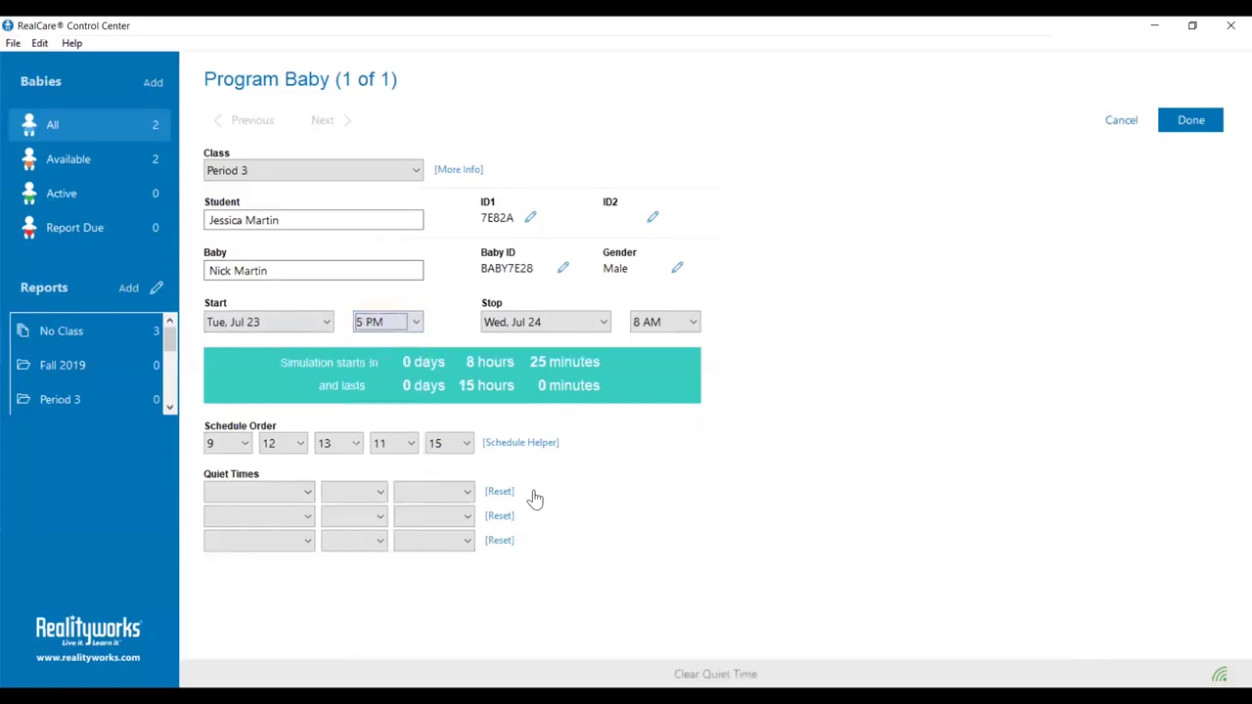
left_click(604, 330)
left_click(562, 397)
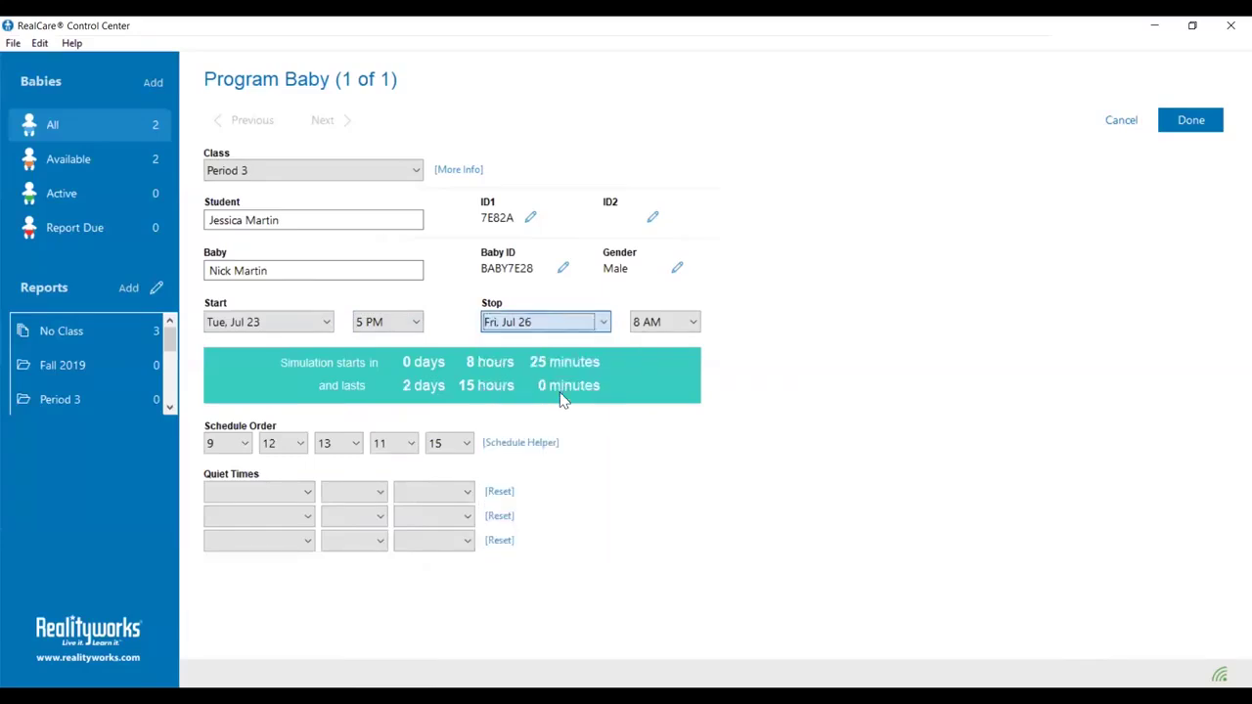
left_click(693, 326)
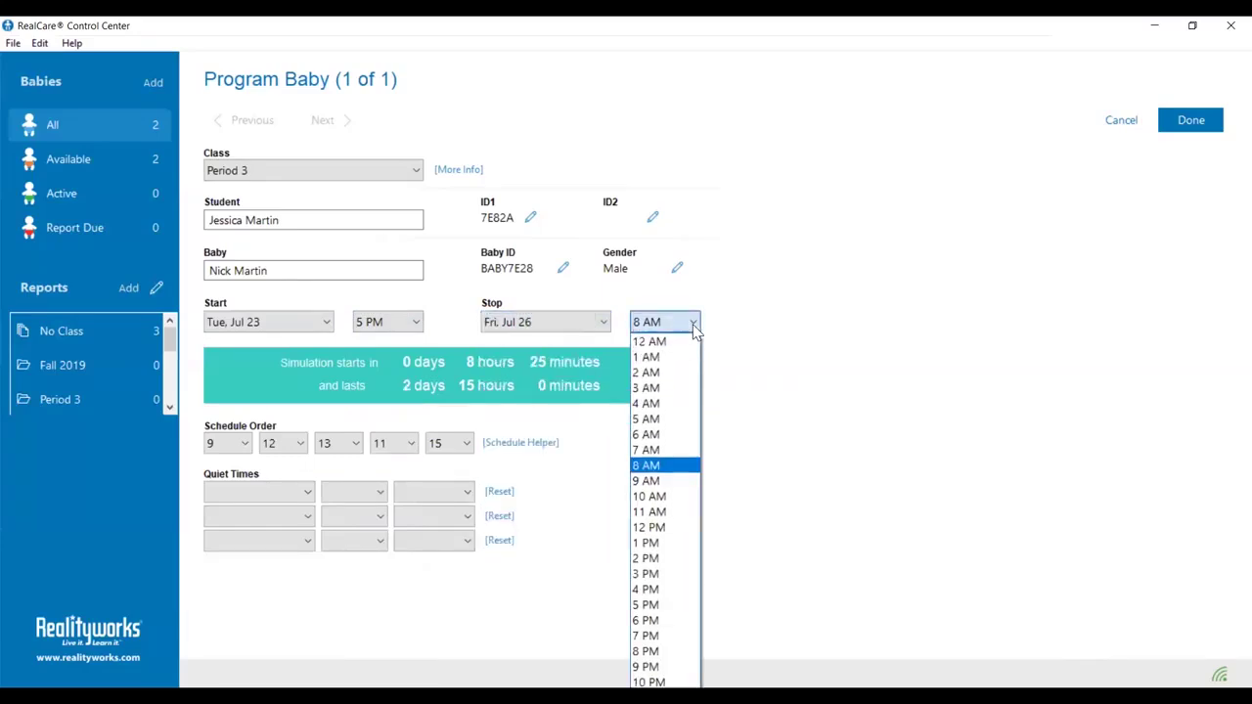
left_click(657, 434)
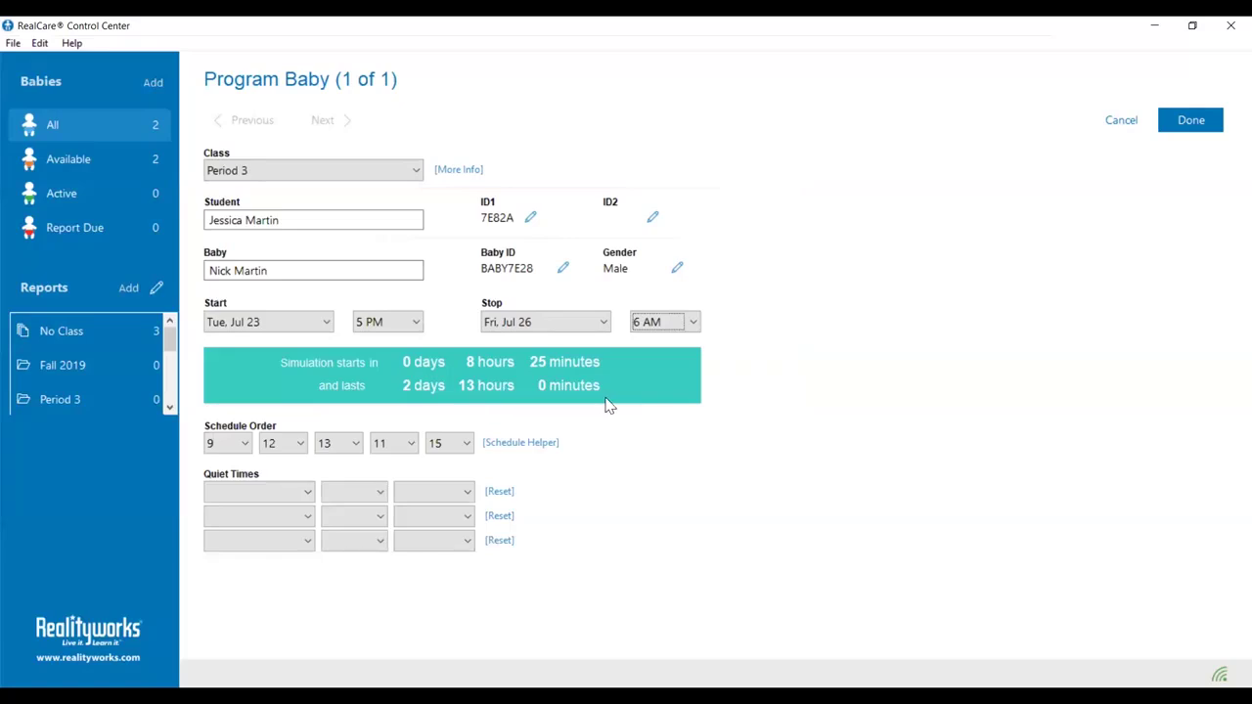
- Apply the Schedule Helper's Easy Mix order 15, 13, 12, 9, 11 to the five days
left_click(529, 446)
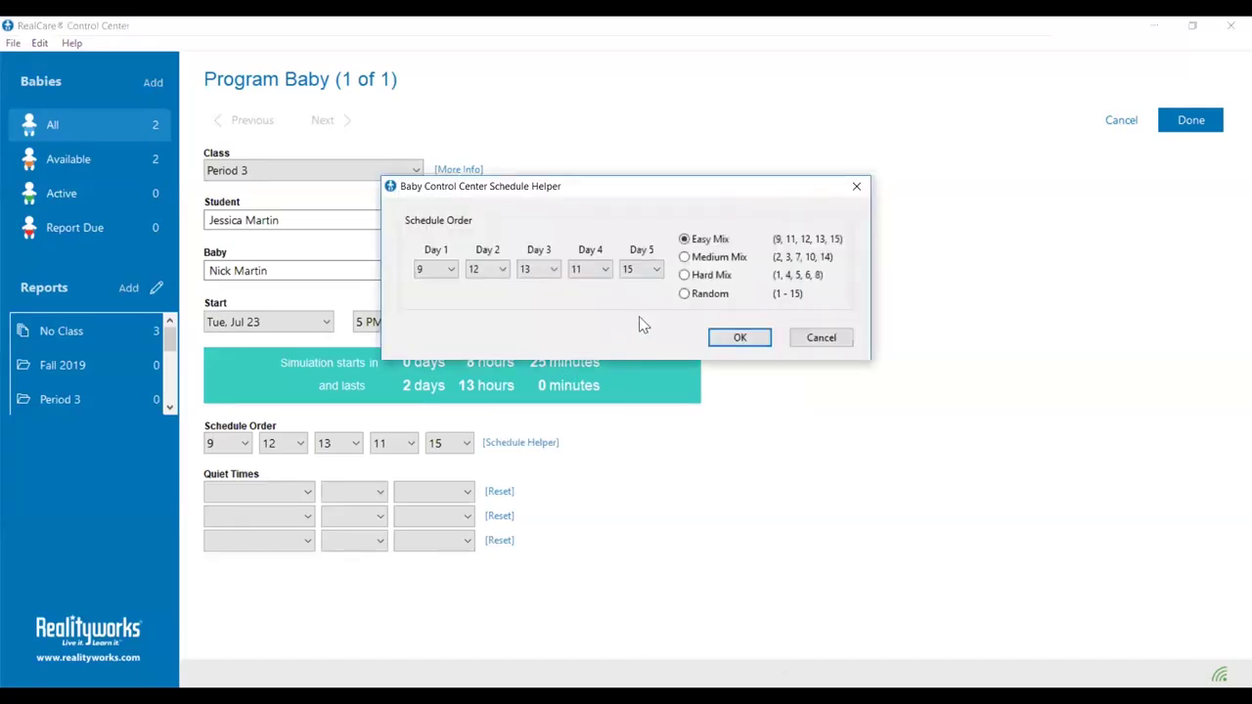
left_click(448, 270)
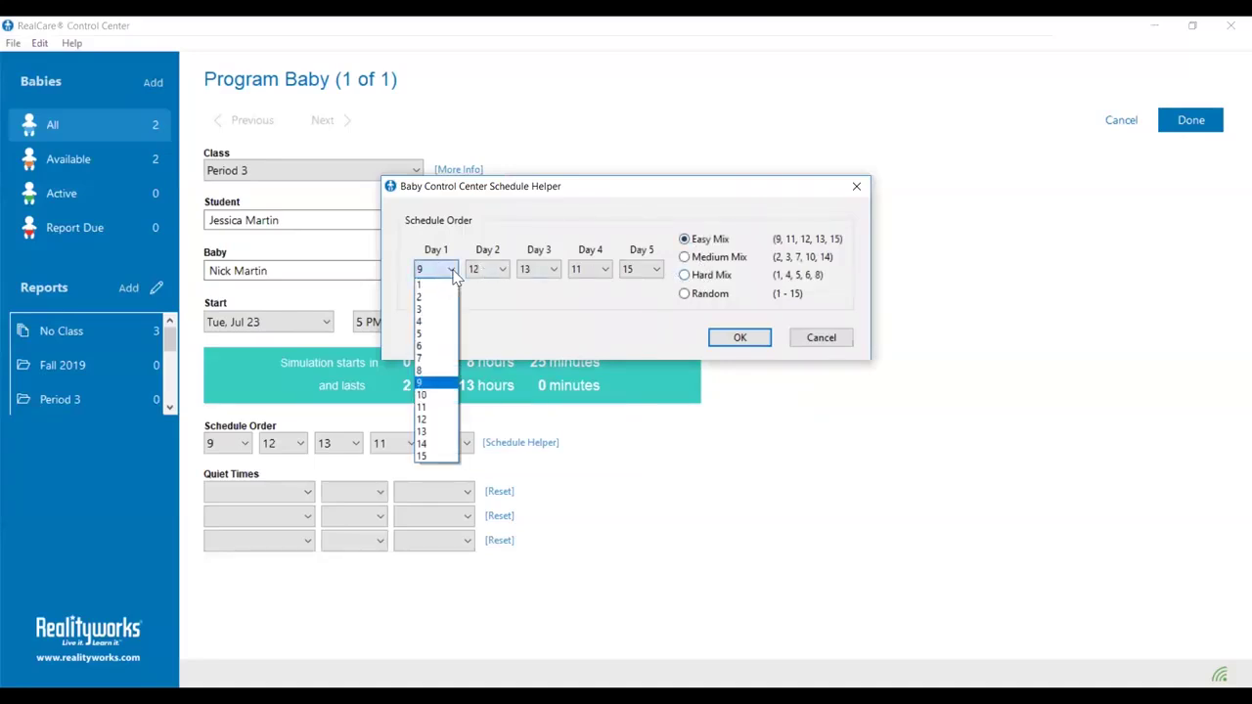
left_click(438, 382)
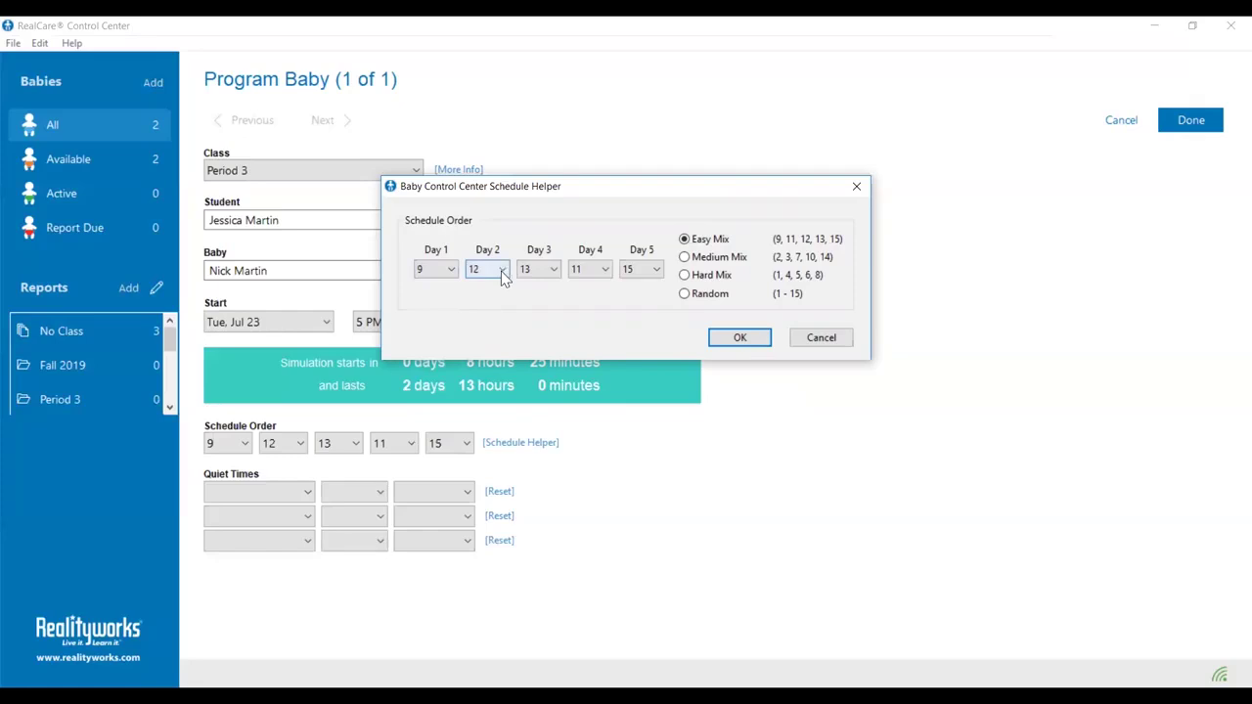
left_click(500, 271)
left_click(507, 391)
left_click(549, 268)
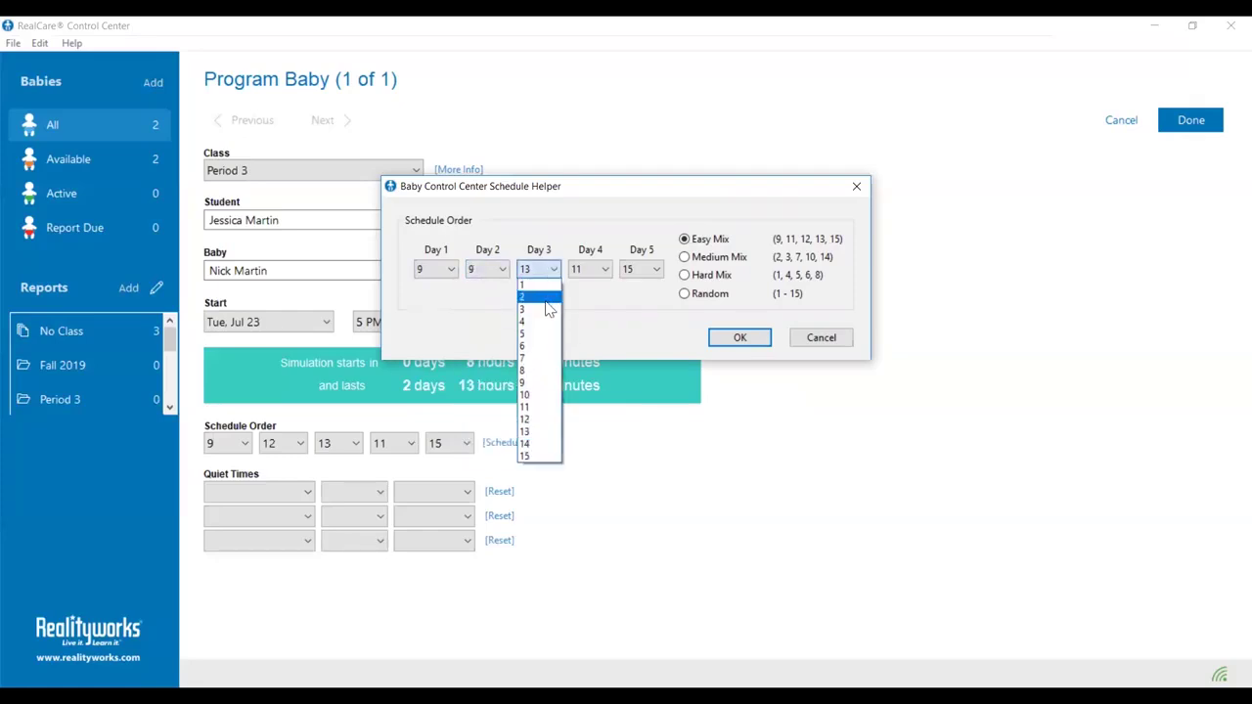
left_click(541, 380)
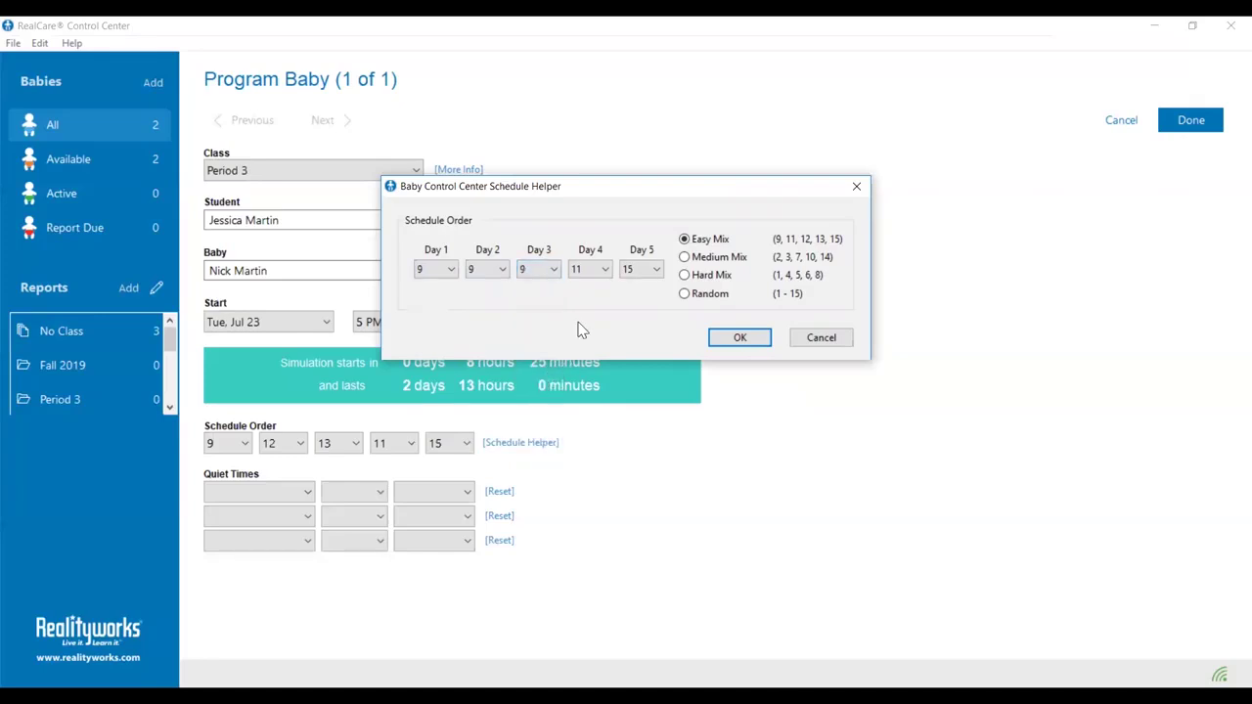
left_click(703, 242)
left_click(703, 259)
left_click(713, 241)
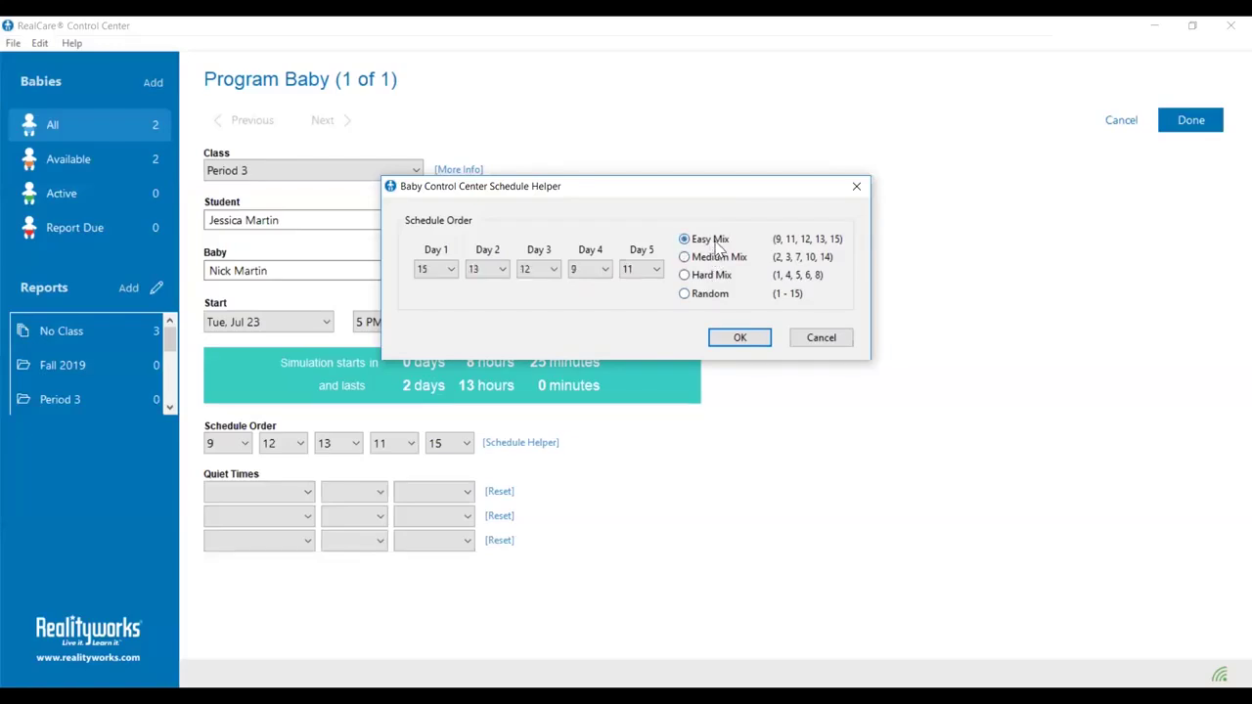
left_click(739, 340)
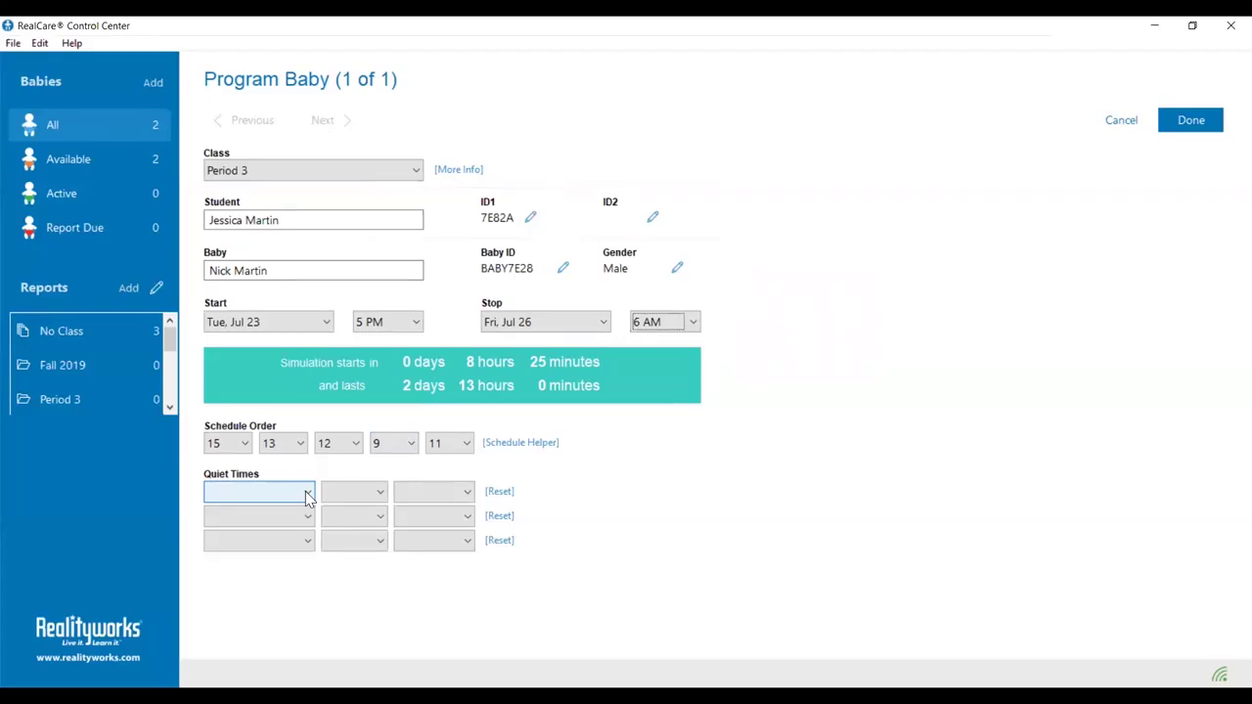
- Set the first quiet time row to Wed, Jul 24, 5 PM start, 5 hours long
left_click(307, 498)
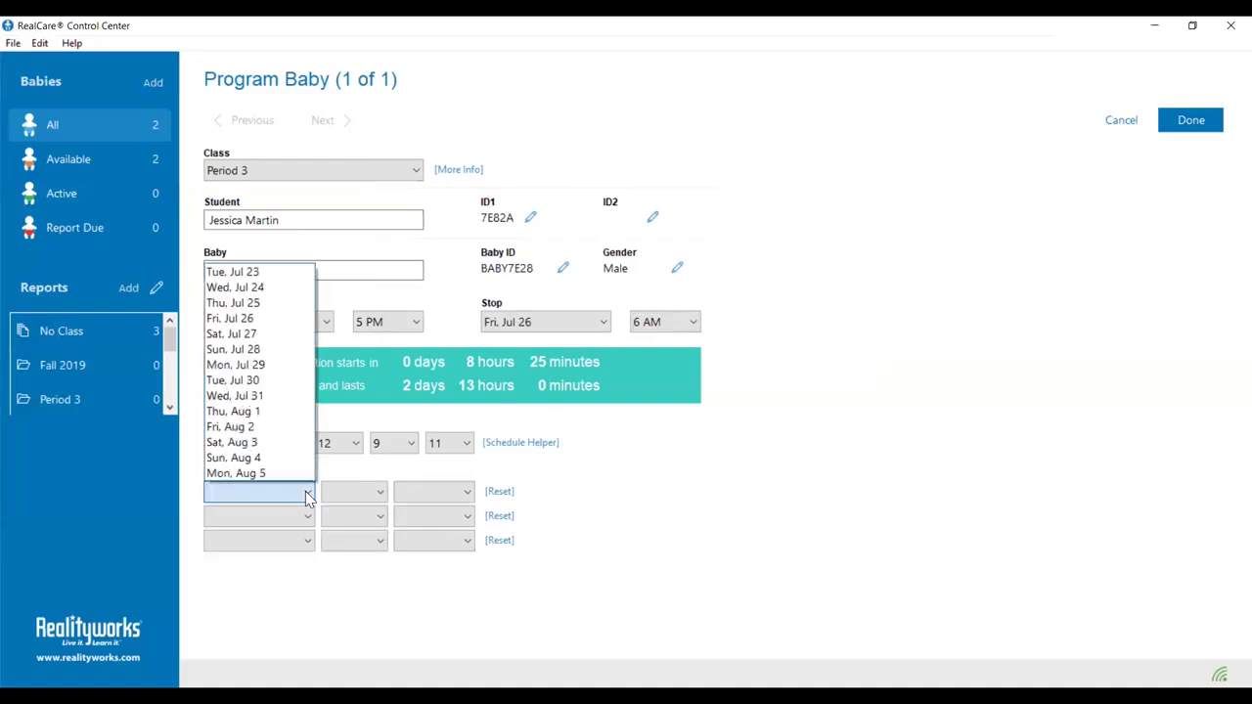
left_click(277, 289)
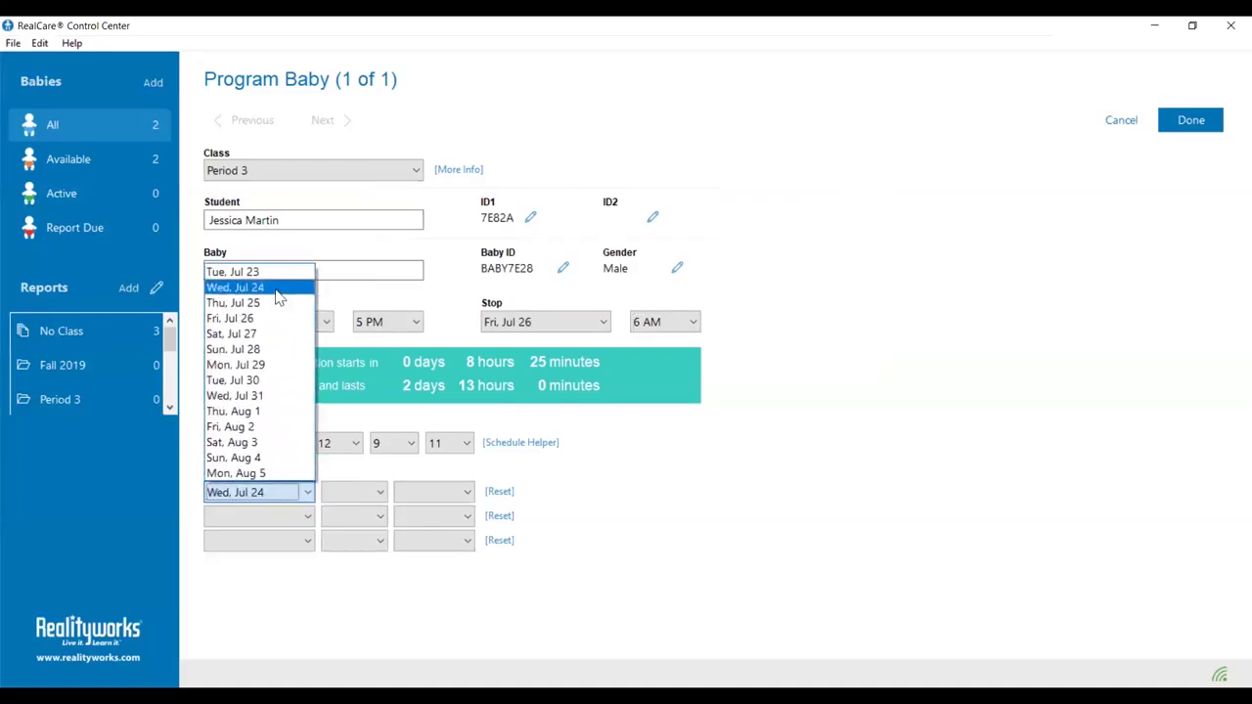
left_click(382, 503)
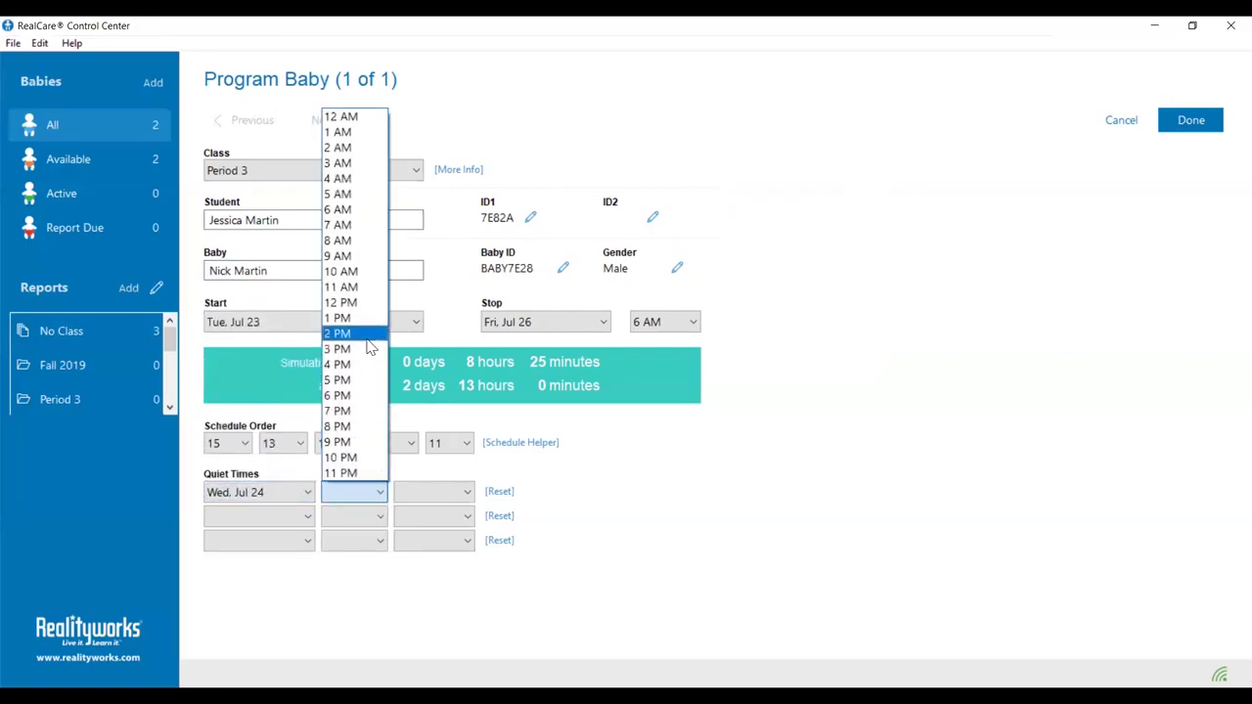
left_click(364, 380)
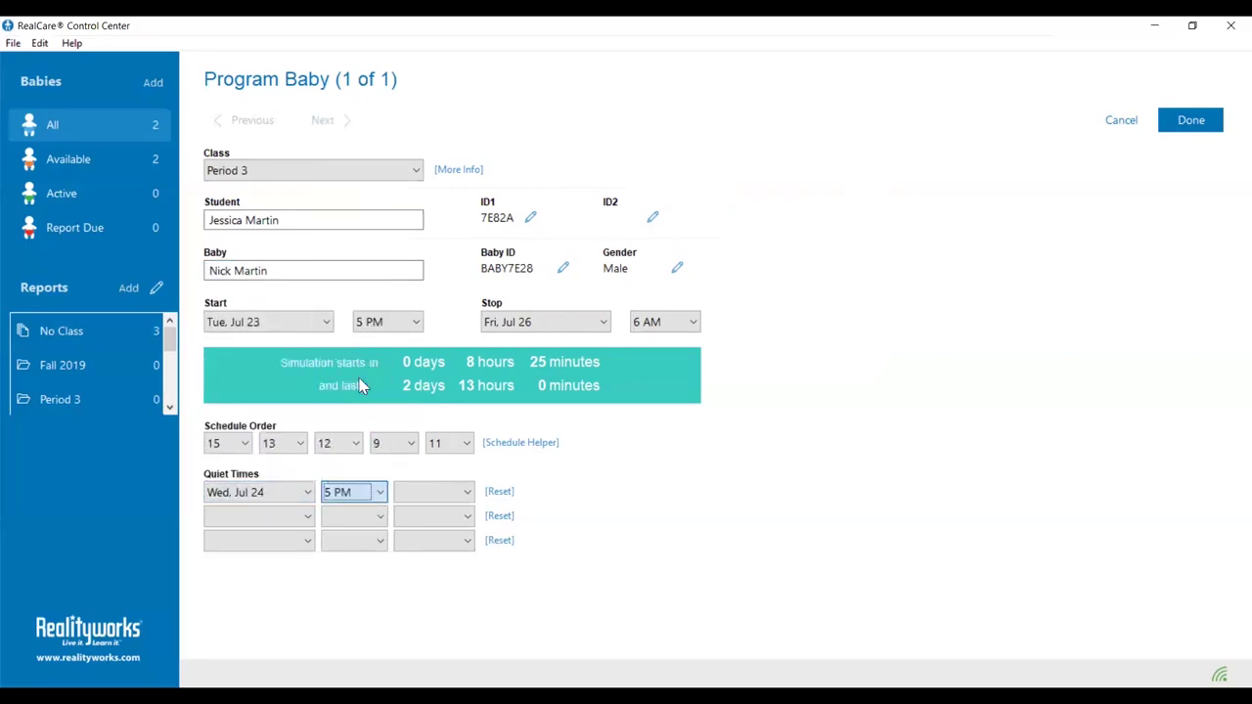
left_click(463, 493)
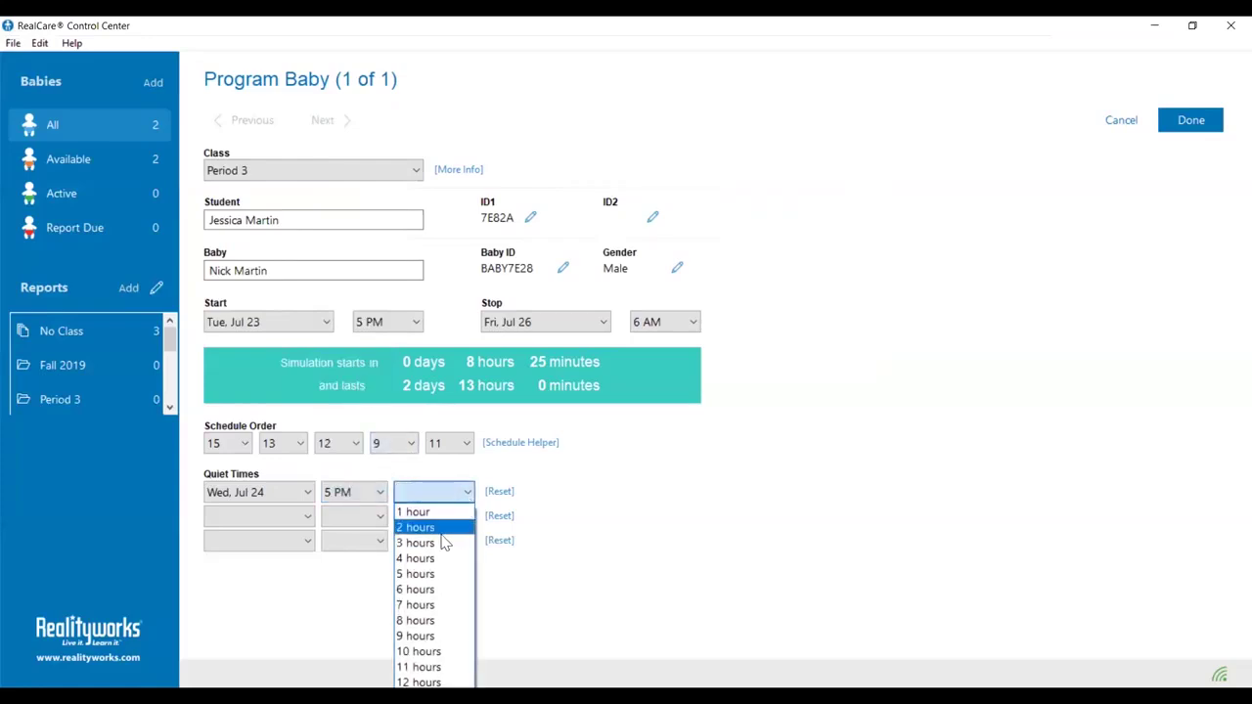
left_click(437, 576)
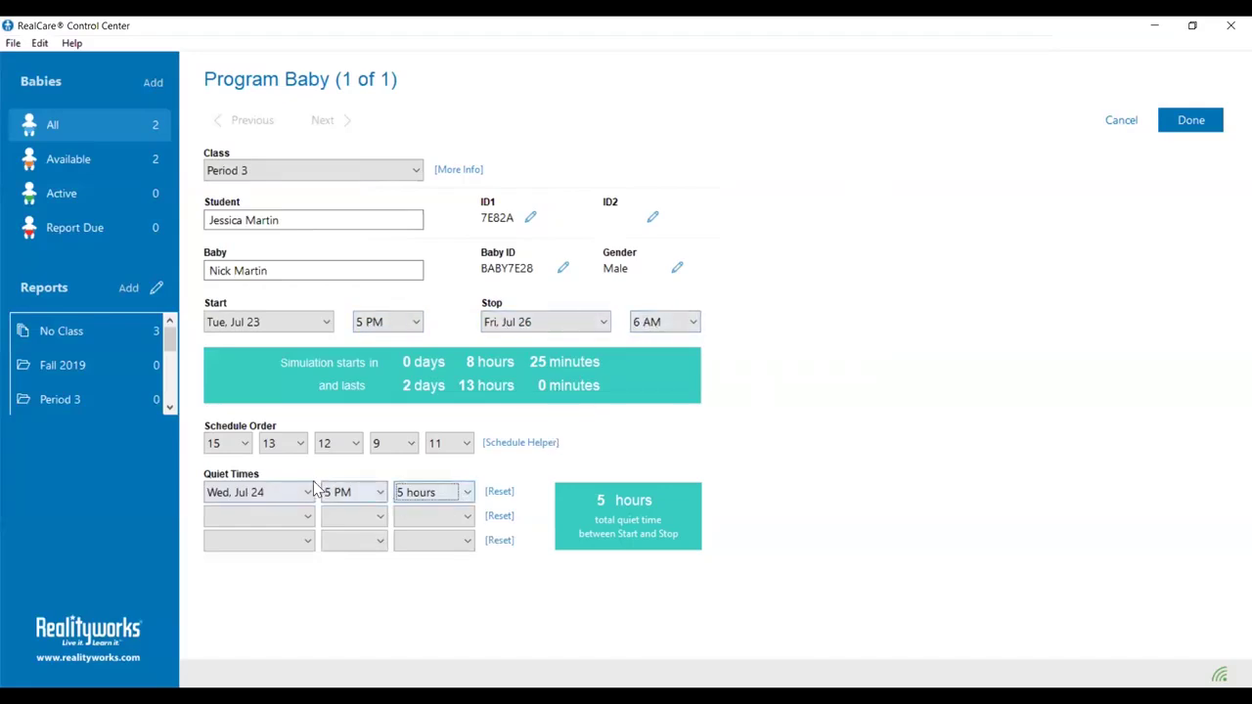
- Finish the program with Done and dismiss the send-to-baby reminder
left_click(1197, 123)
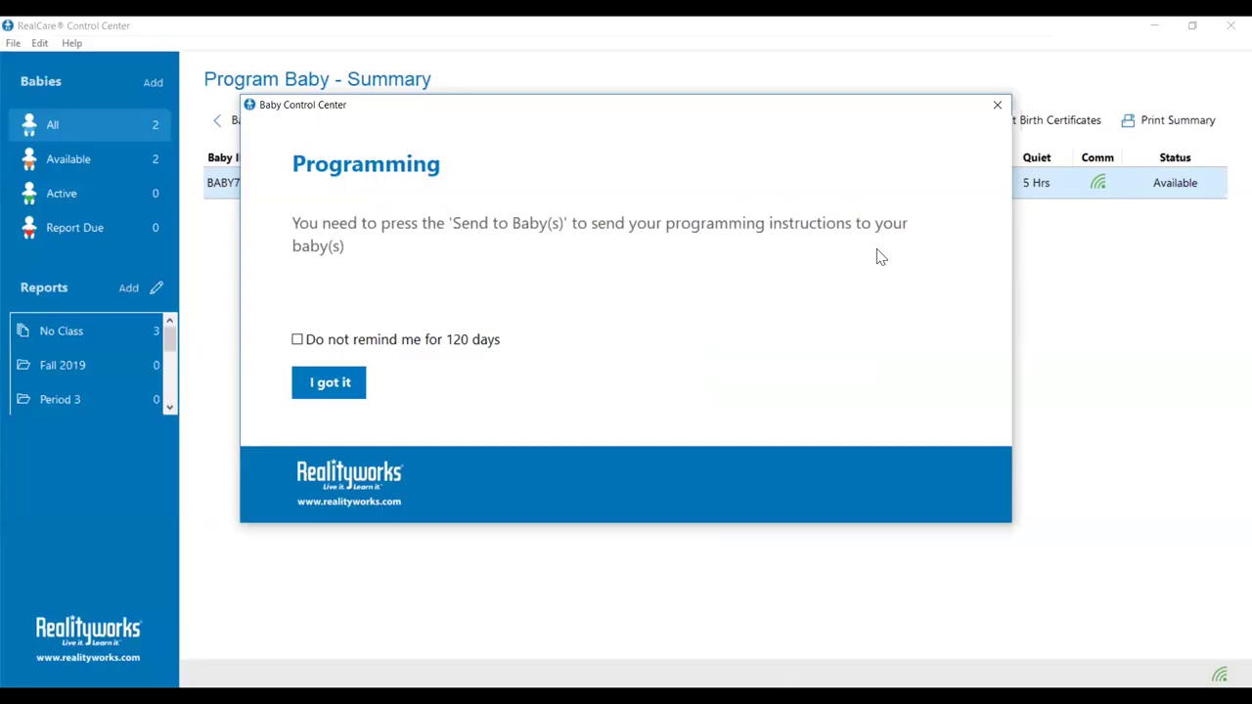
left_click(329, 387)
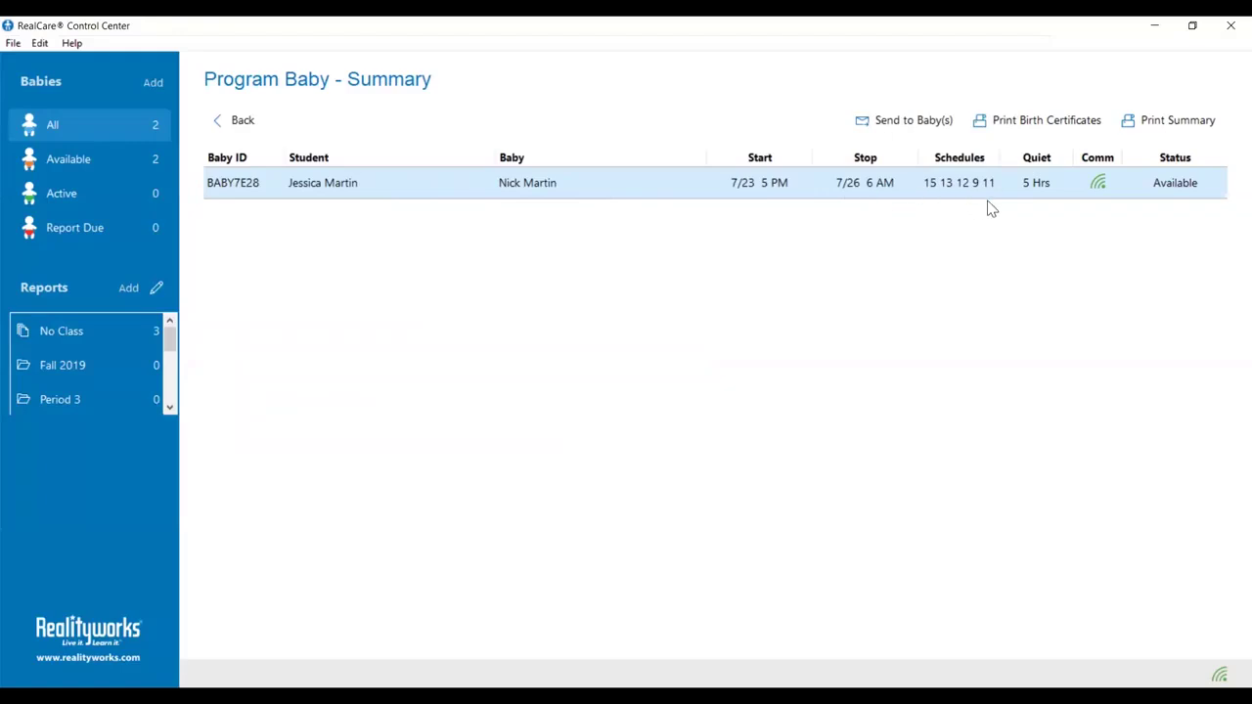
- Send the BABY7E28 program to the baby
left_click(889, 127)
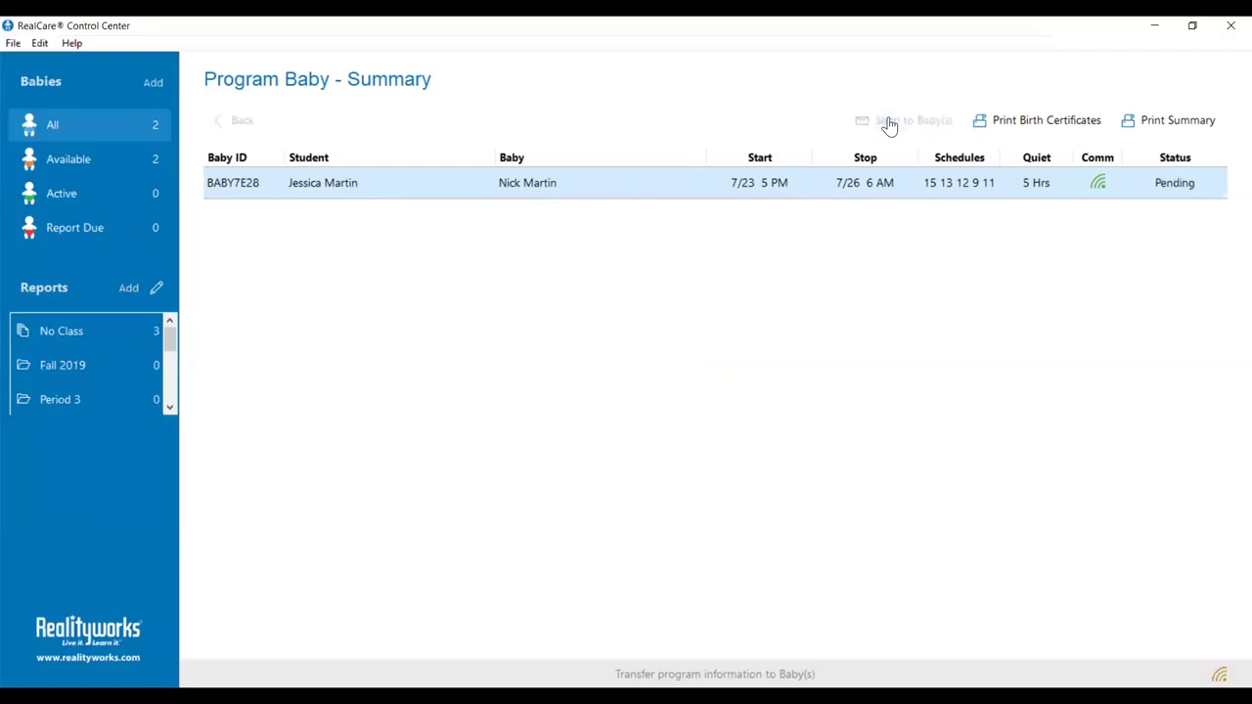